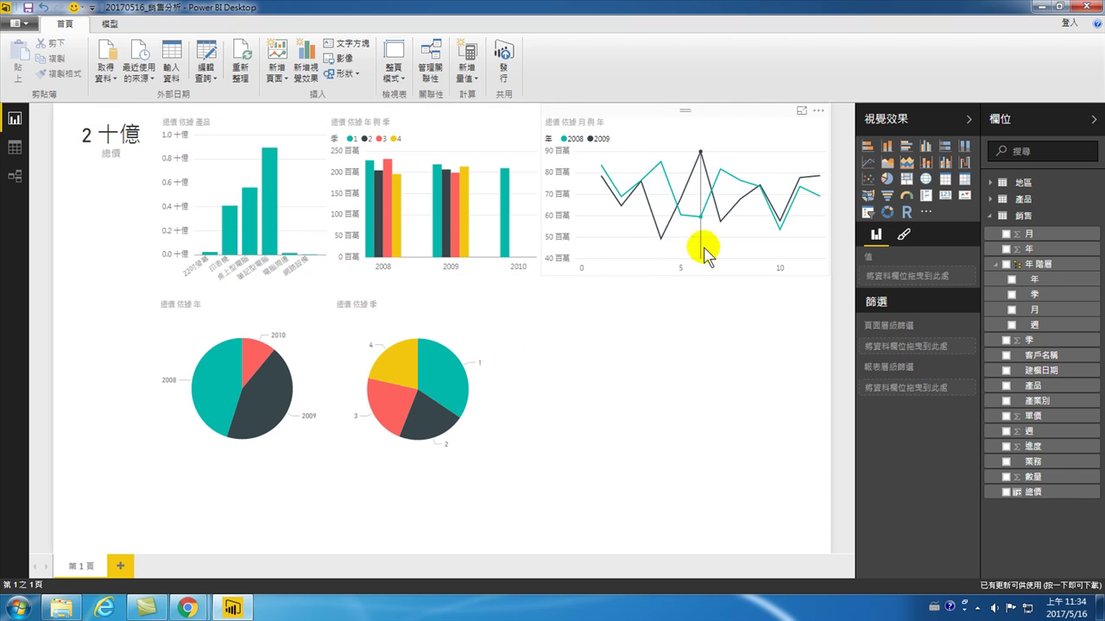
- Add a line chart plotting 總價 by 週, with 年 dragged in as a visual-level filter
mouse_move(703, 241)
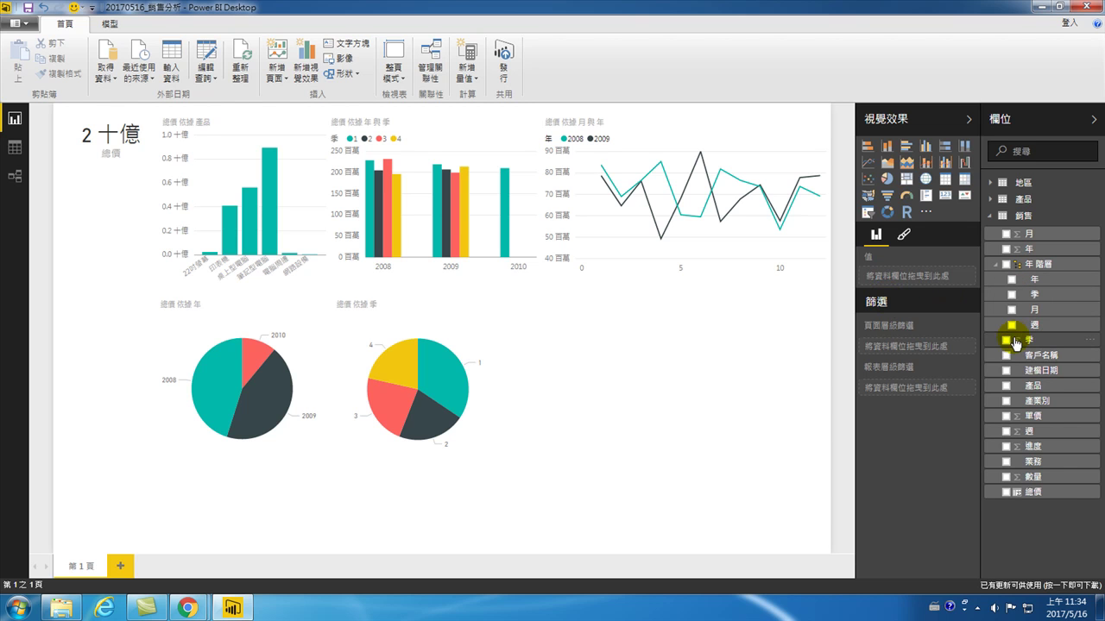
left_click(688, 356)
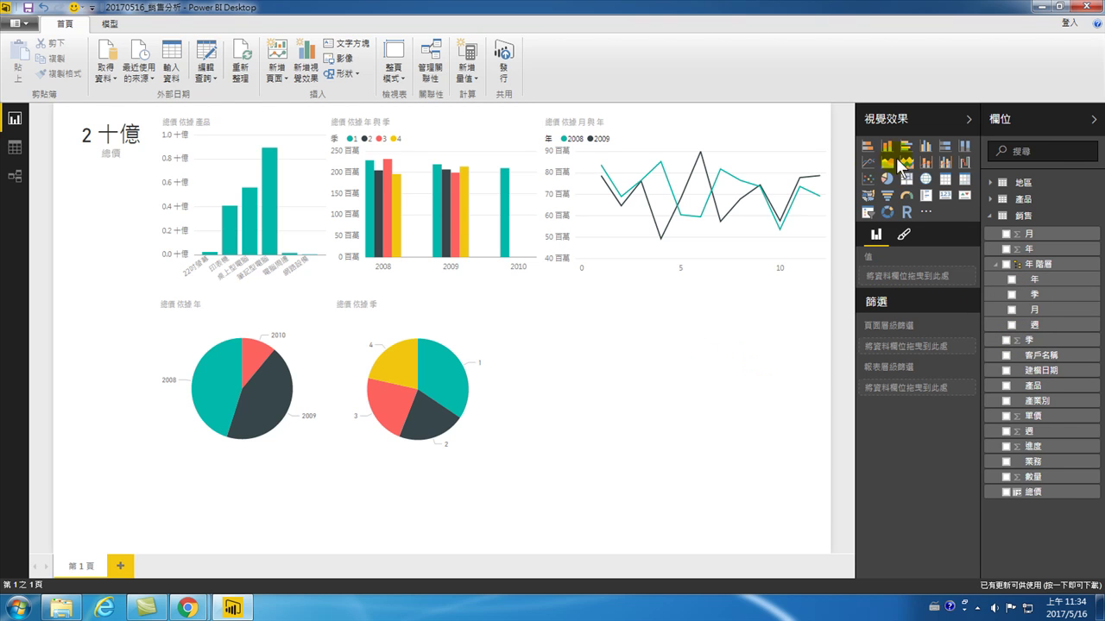
left_click(868, 162)
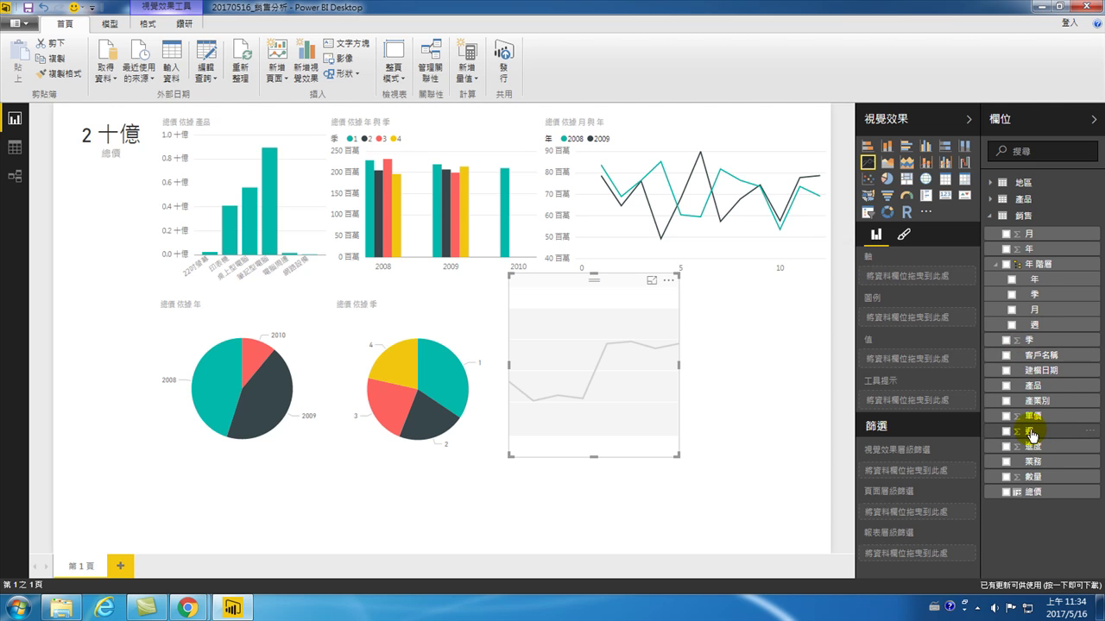
left_click_drag(1032, 436, 912, 285)
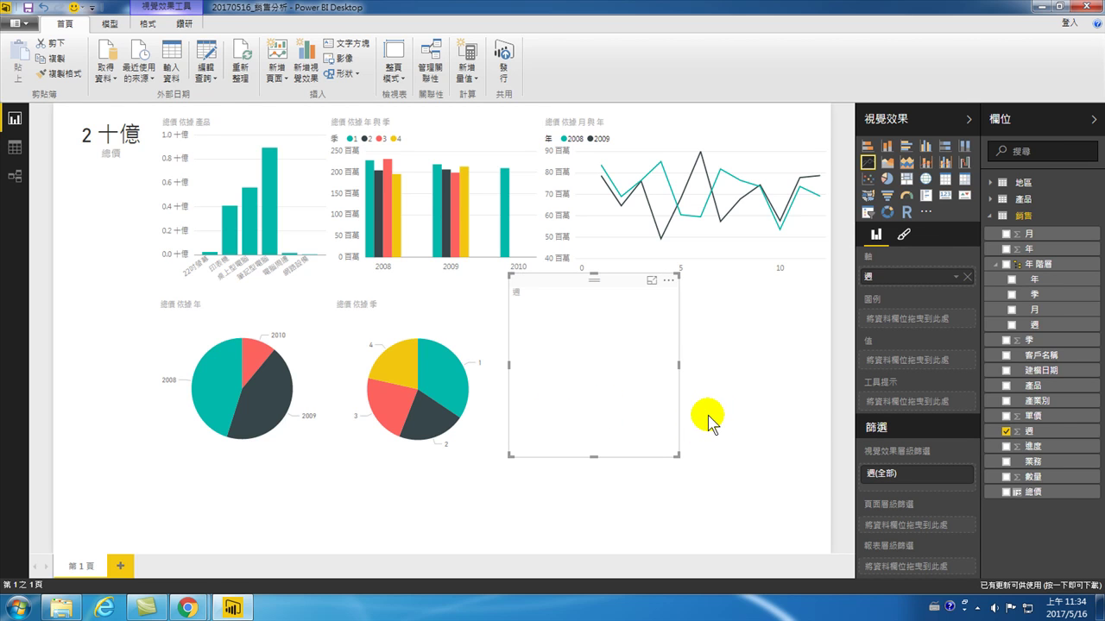
left_click(1005, 492)
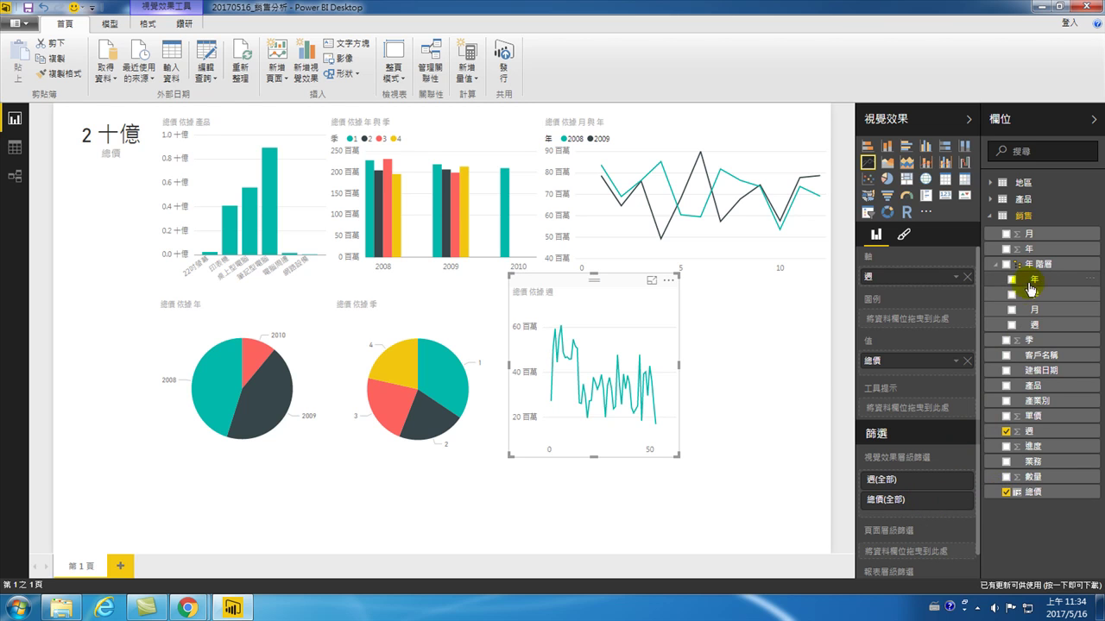
left_click_drag(1029, 293, 909, 518)
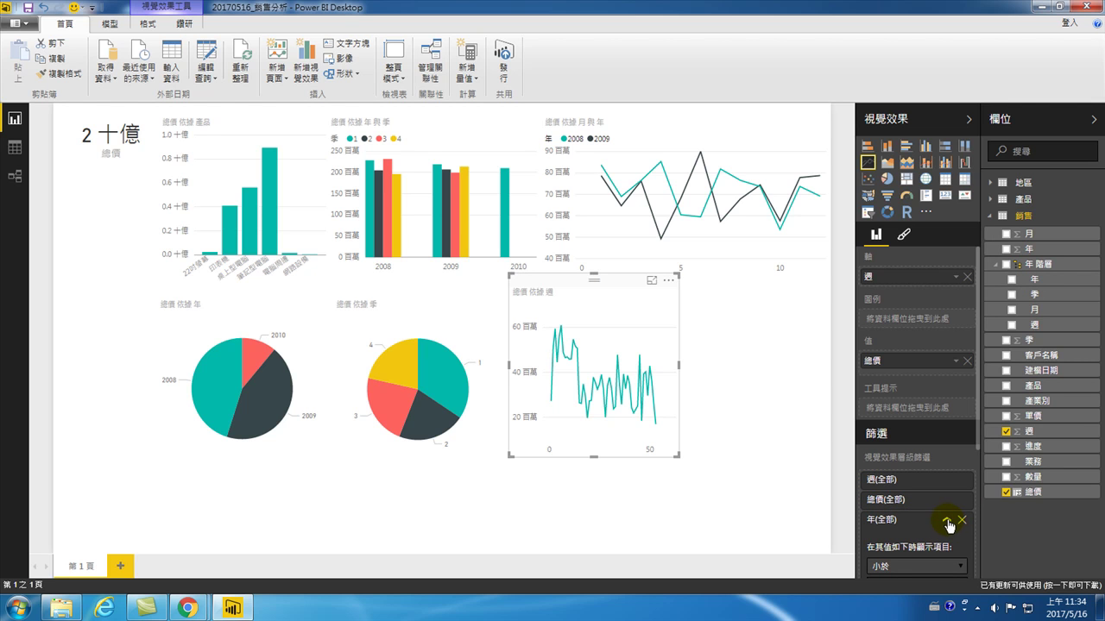
- Filter the weekly chart to 年 小於 2010 and stretch it to the canvas's right edge
left_click(927, 563)
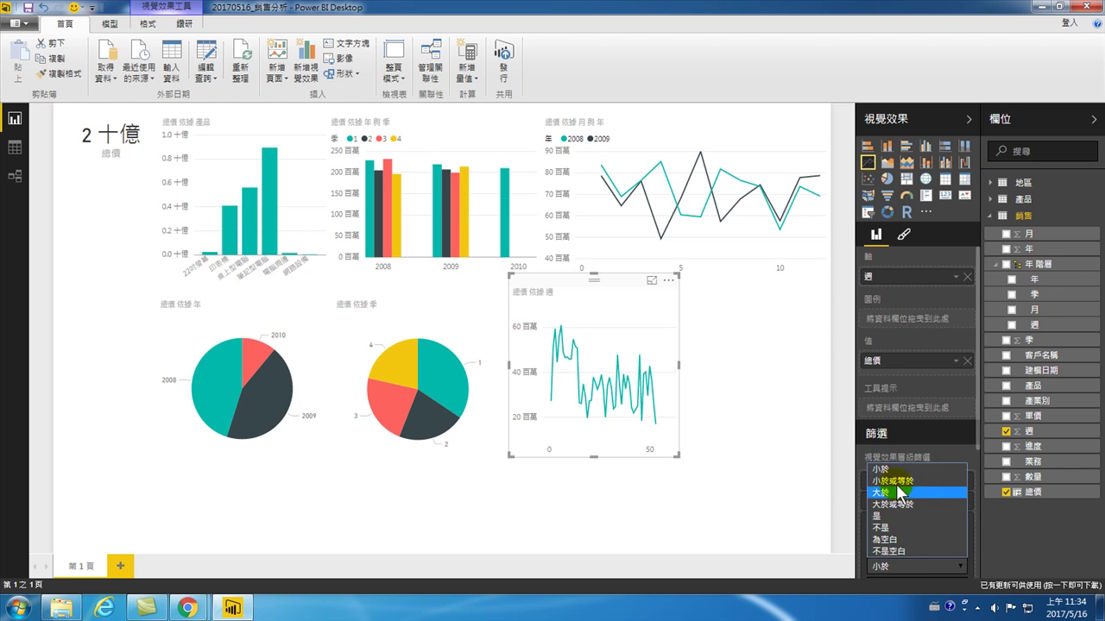
left_click(890, 464)
scroll(891, 466, "down", 3)
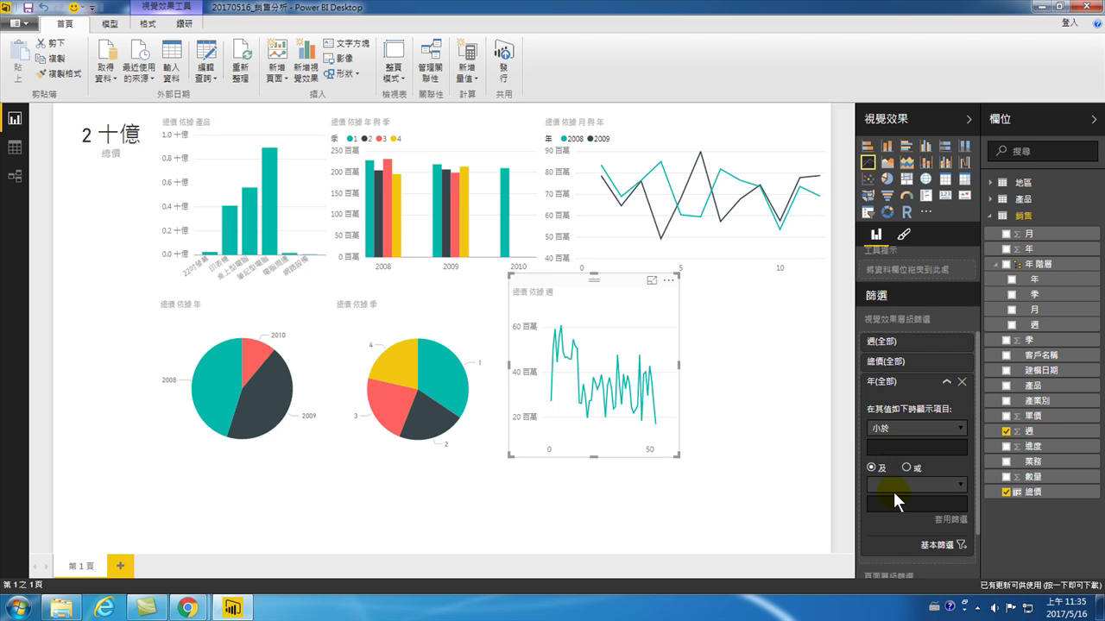
left_click(893, 489)
left_click(876, 509)
type("2010")
key("Return")
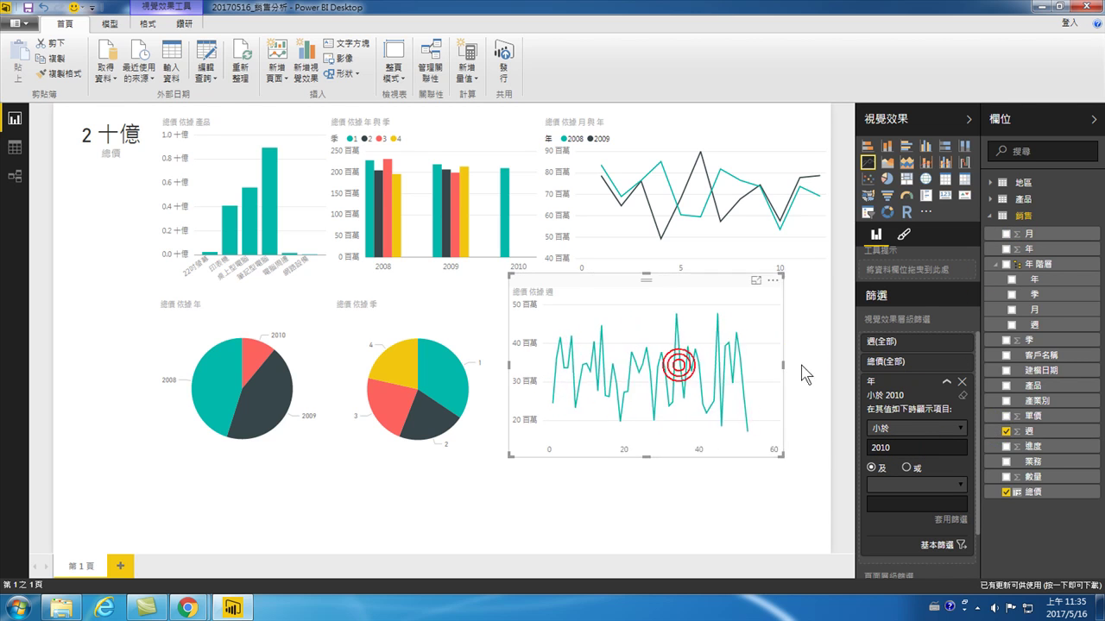
left_click_drag(680, 365, 828, 365)
left_click(841, 371)
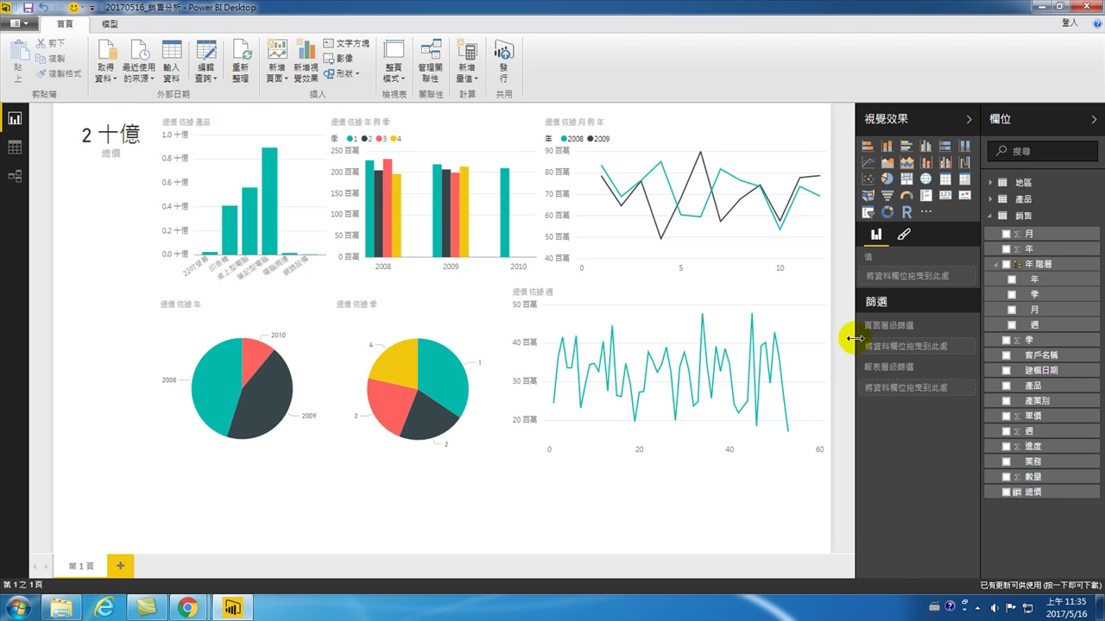
- Add 年 to the weekly chart's legend so it shows separate 2008 and 2009 lines
left_click(722, 316)
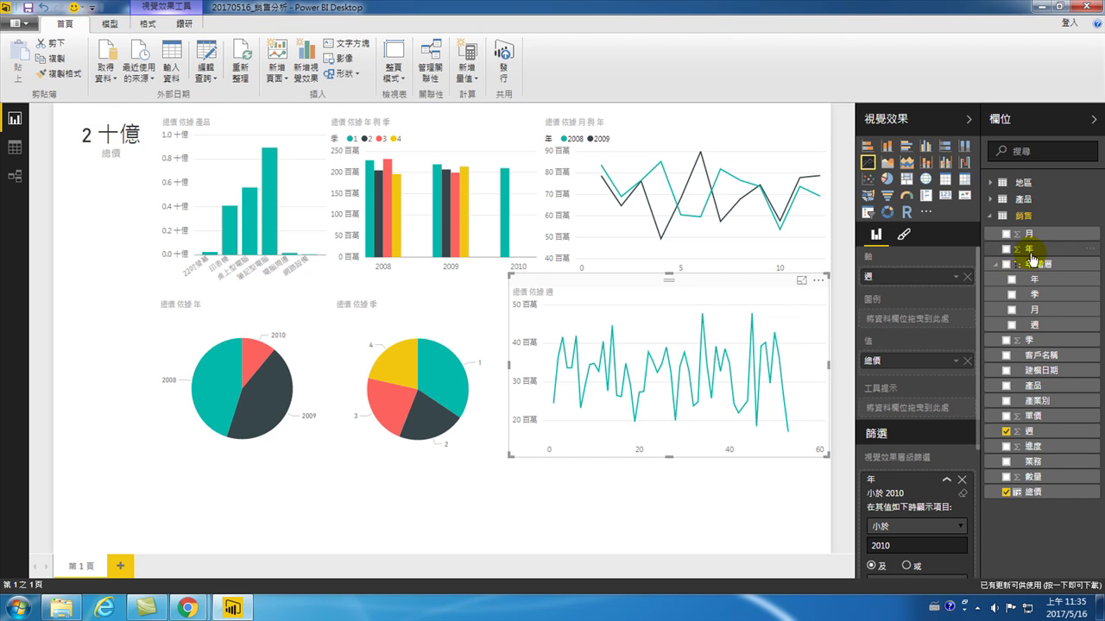
left_click_drag(1031, 253, 914, 322)
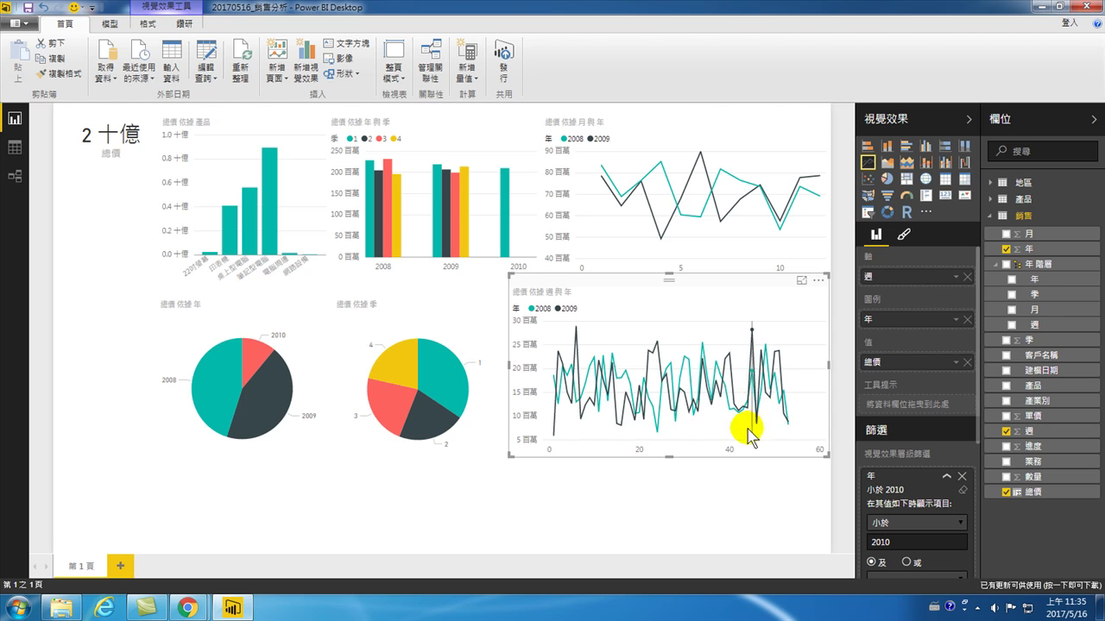
mouse_move(748, 235)
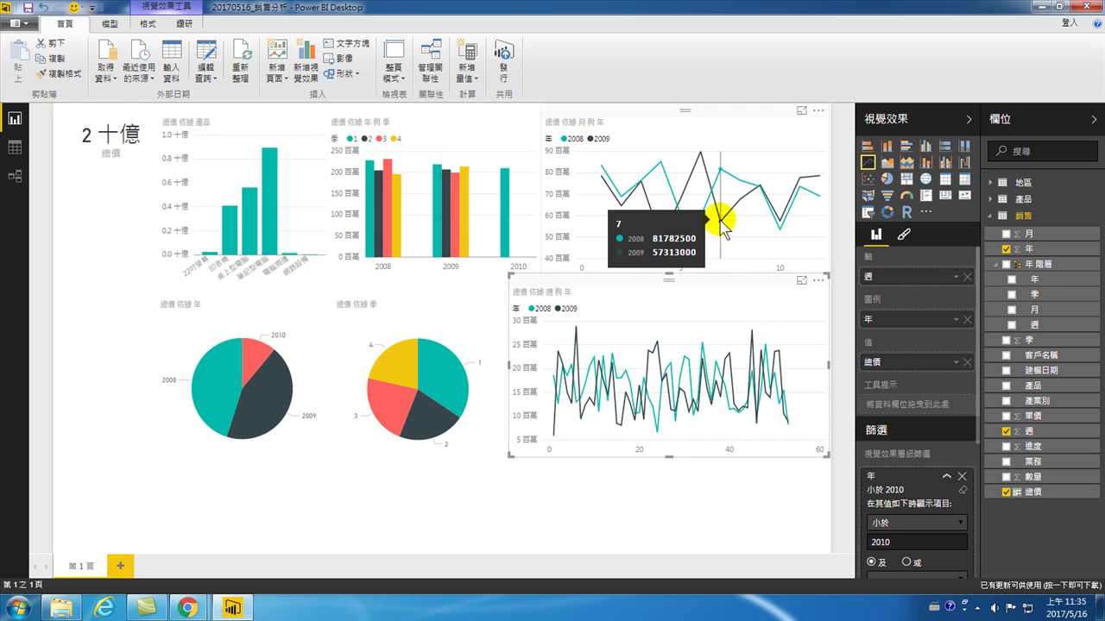
mouse_move(440, 393)
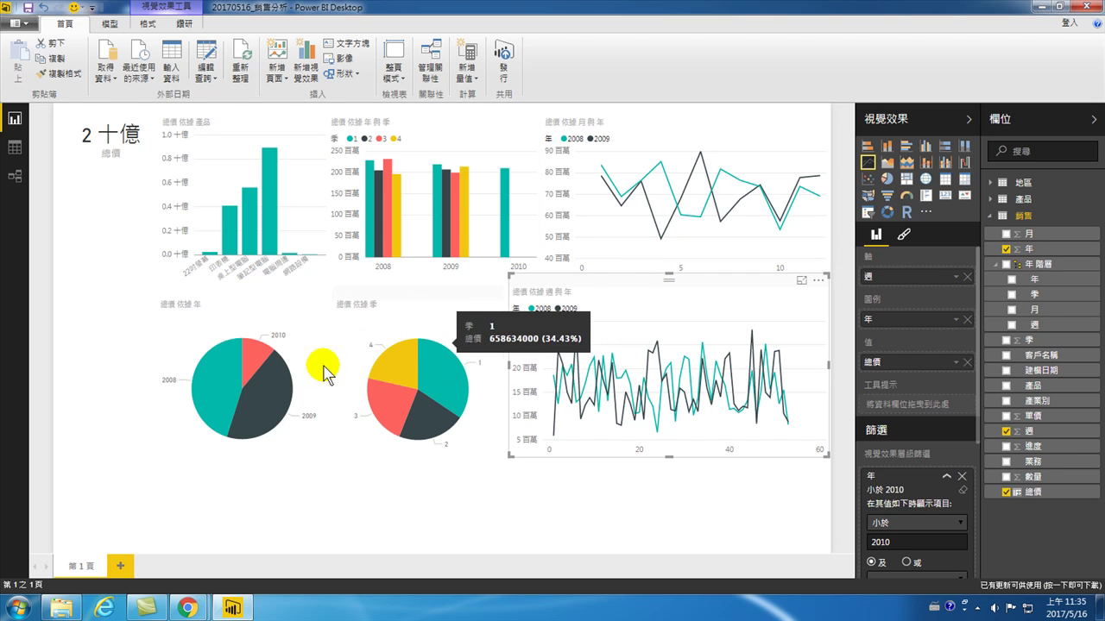
mouse_move(274, 377)
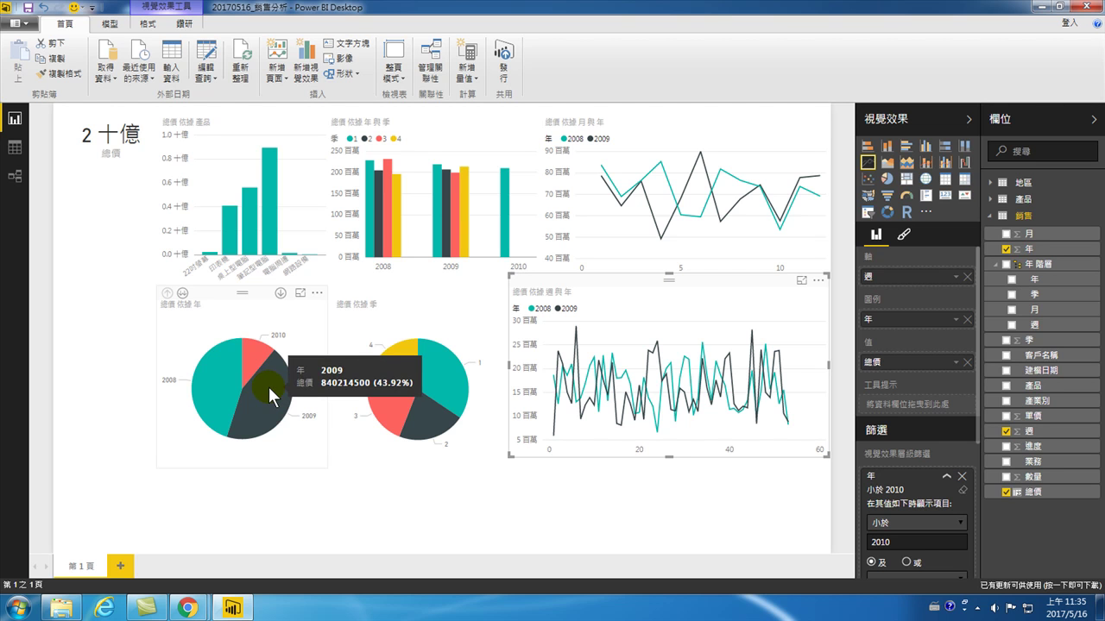
- Toggle the column chart's highlight between 2009 Q3 and 2008 Q3, ending on 2008 Q3
left_click(454, 213)
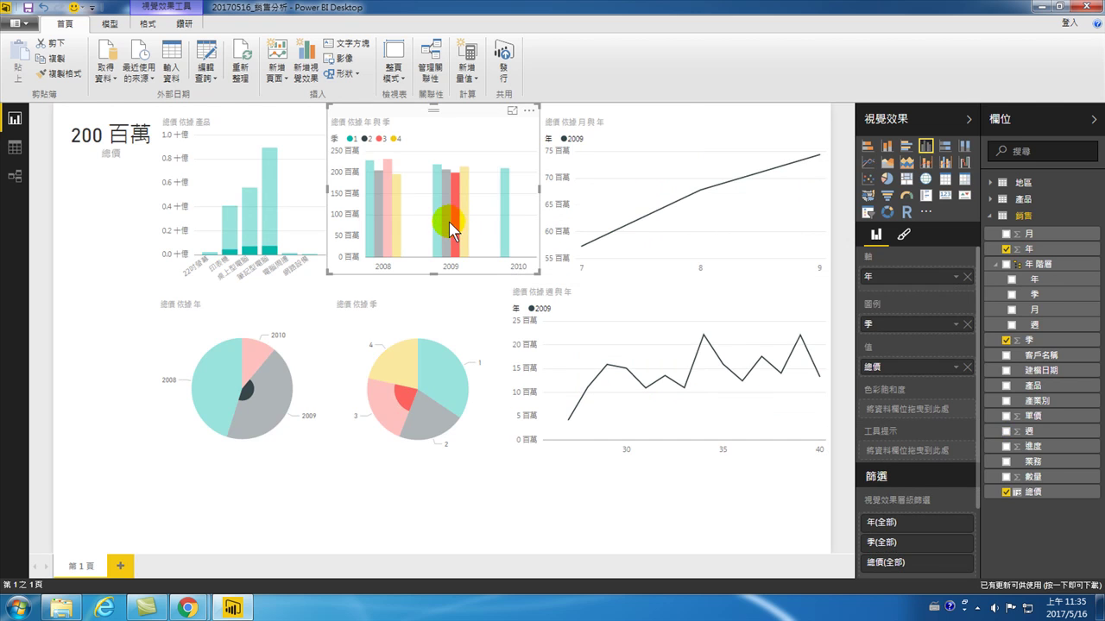
mouse_move(616, 239)
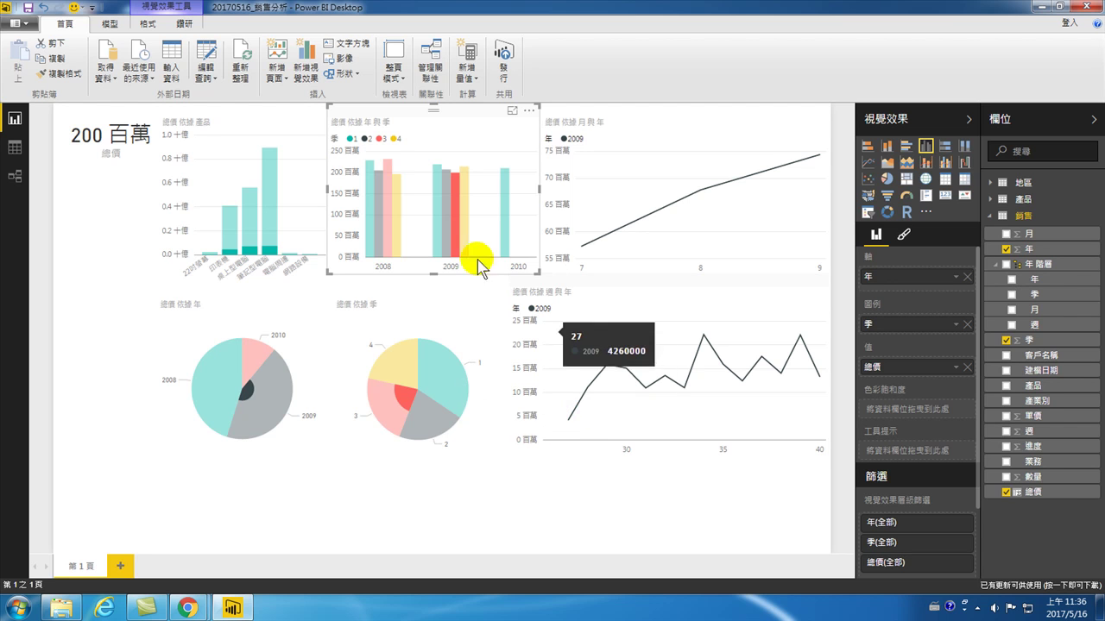
left_click(385, 201)
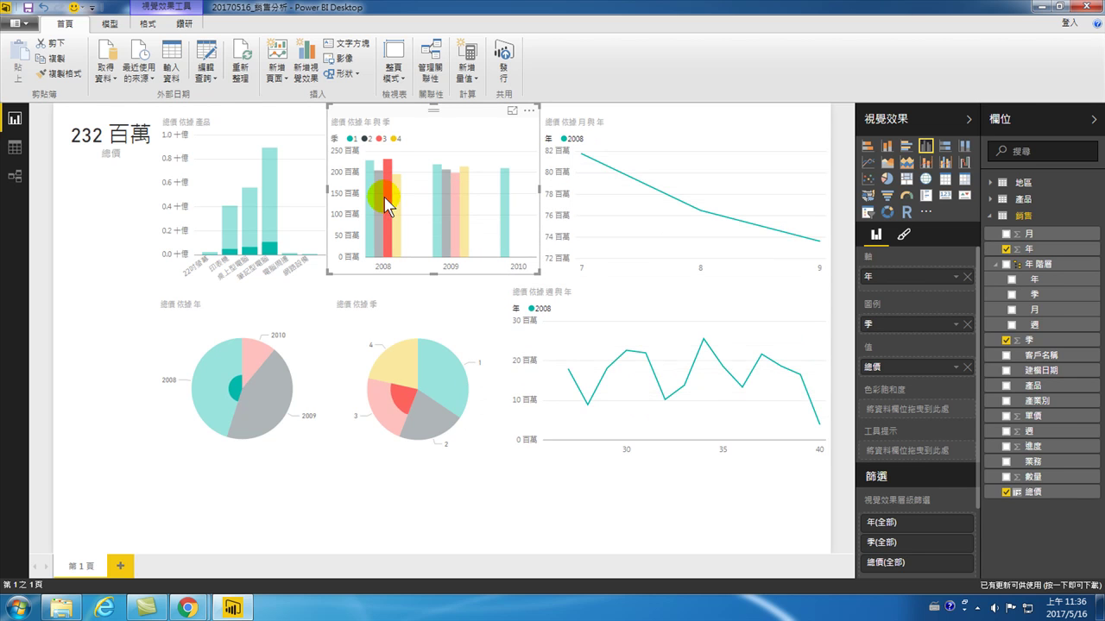
left_click(455, 207)
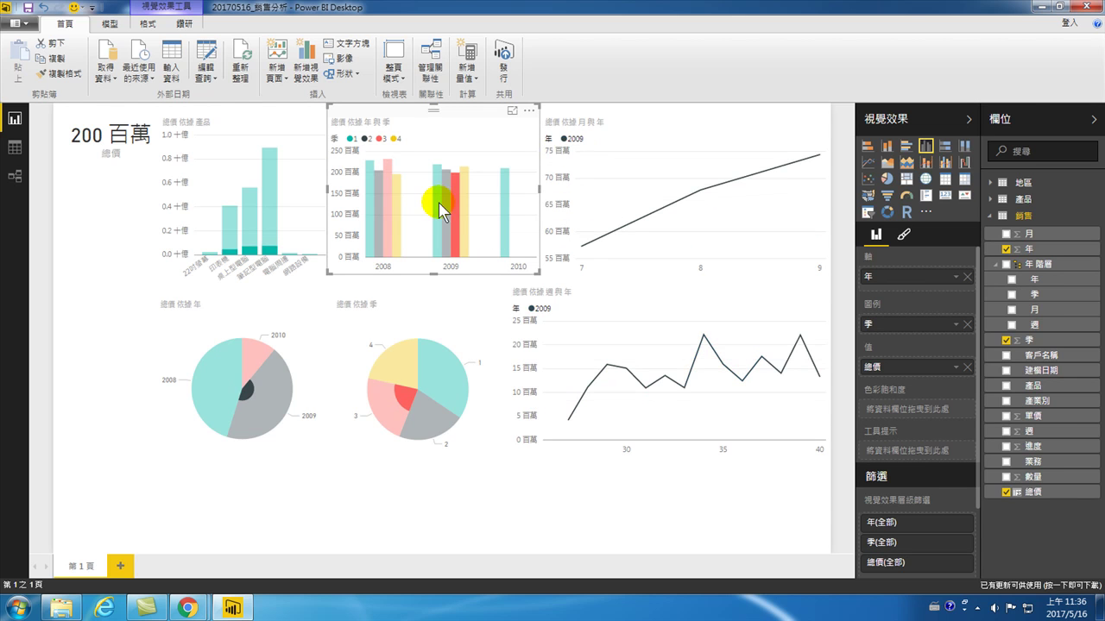
left_click(387, 198)
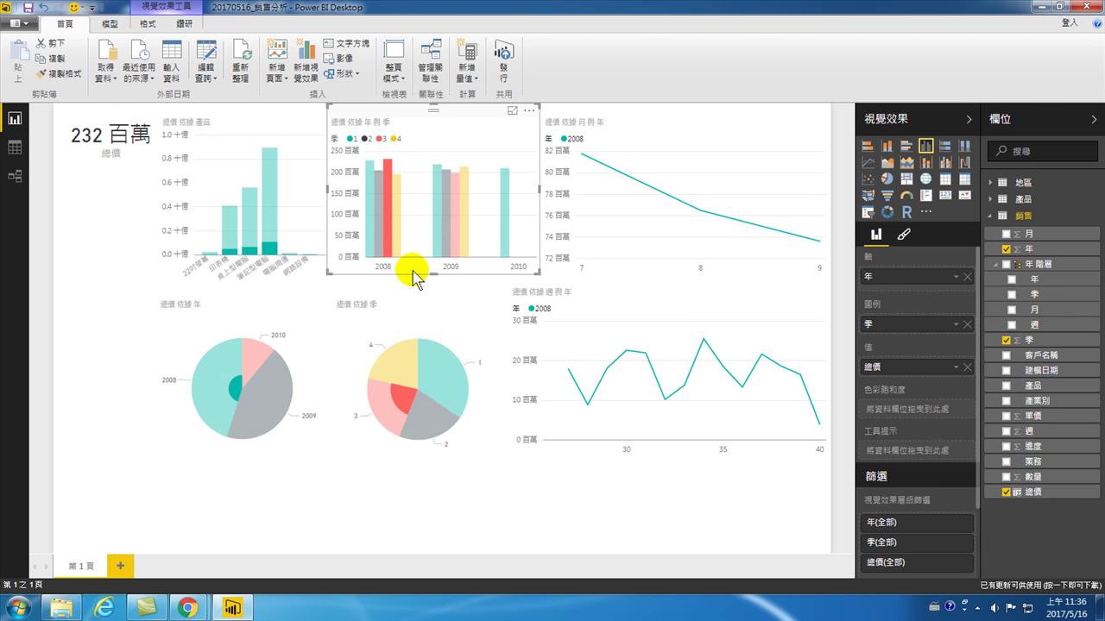
mouse_move(461, 204)
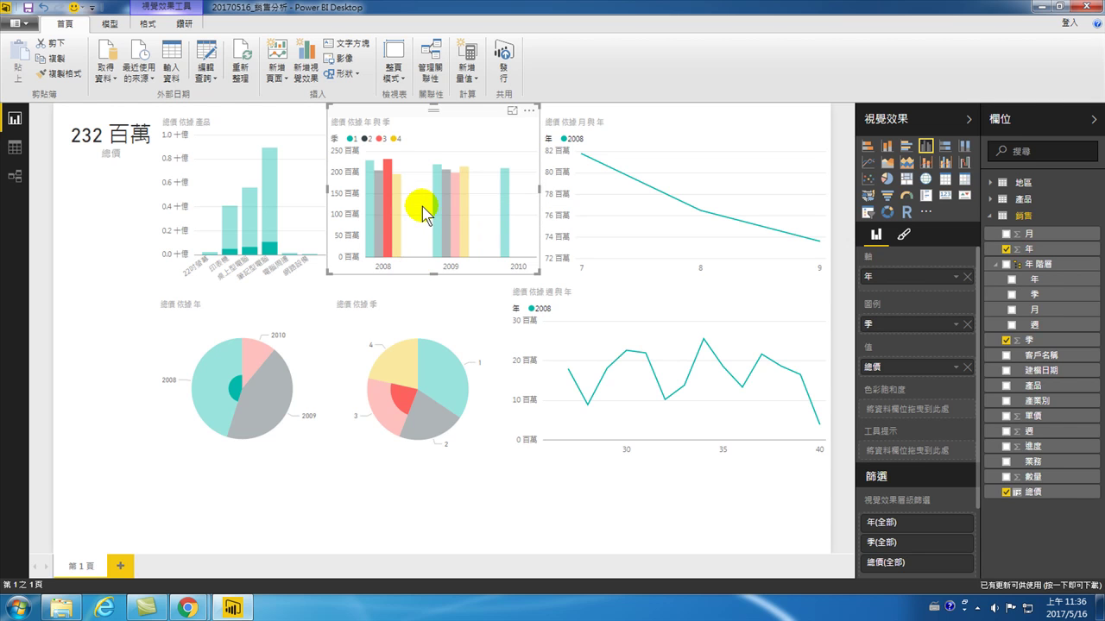
mouse_move(414, 207)
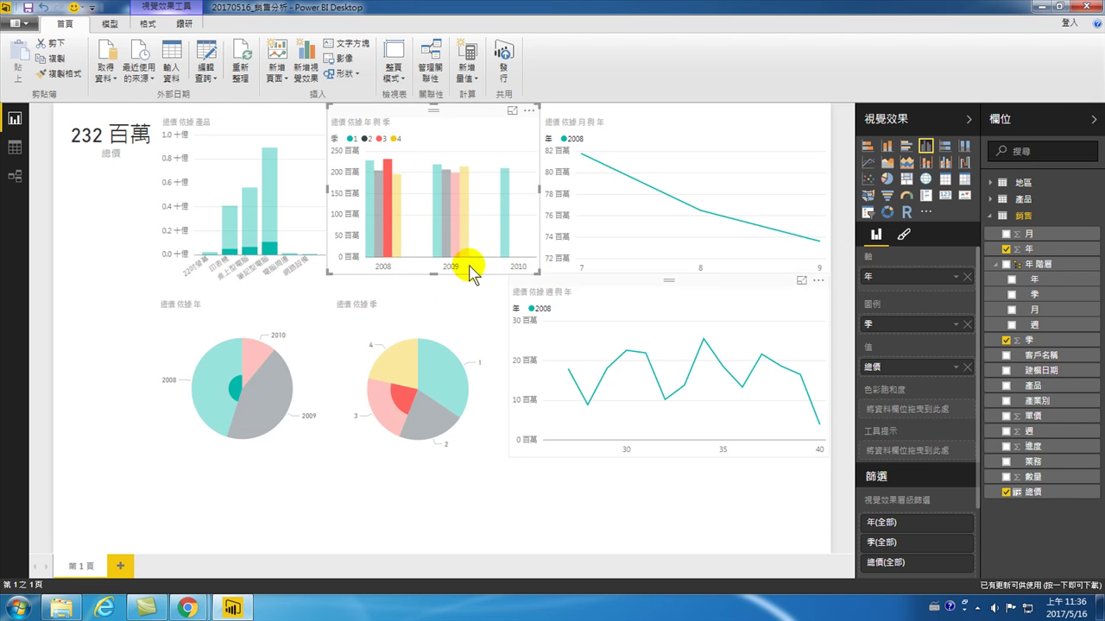
mouse_move(384, 229)
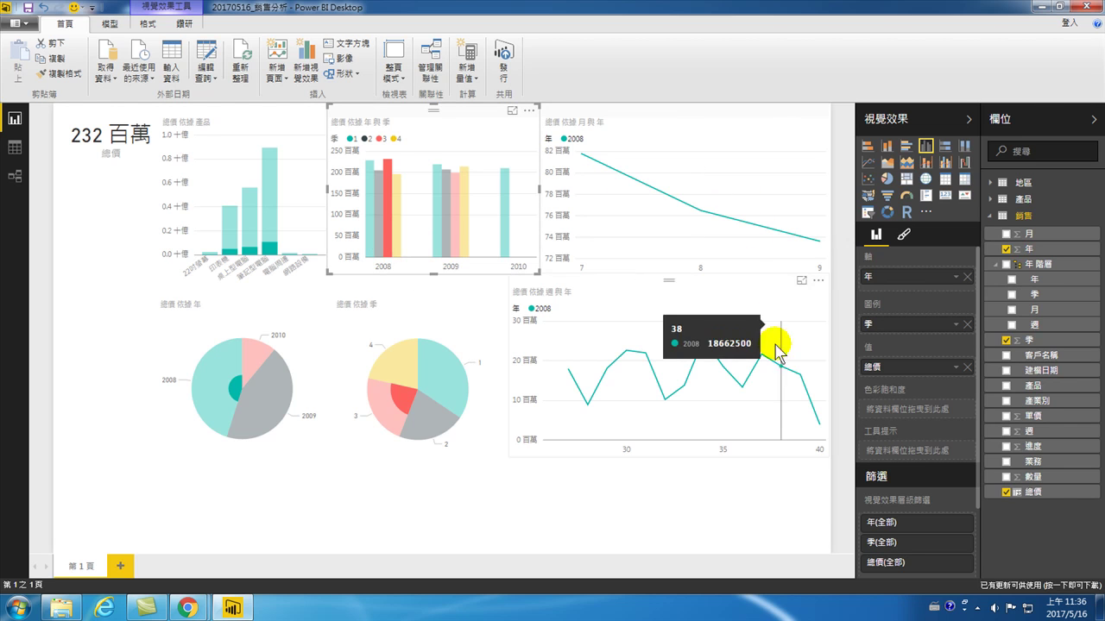
- Re-highlight the 2009 Q3 column, deselect it, then click the column chart to clear highlighting
left_click(455, 221)
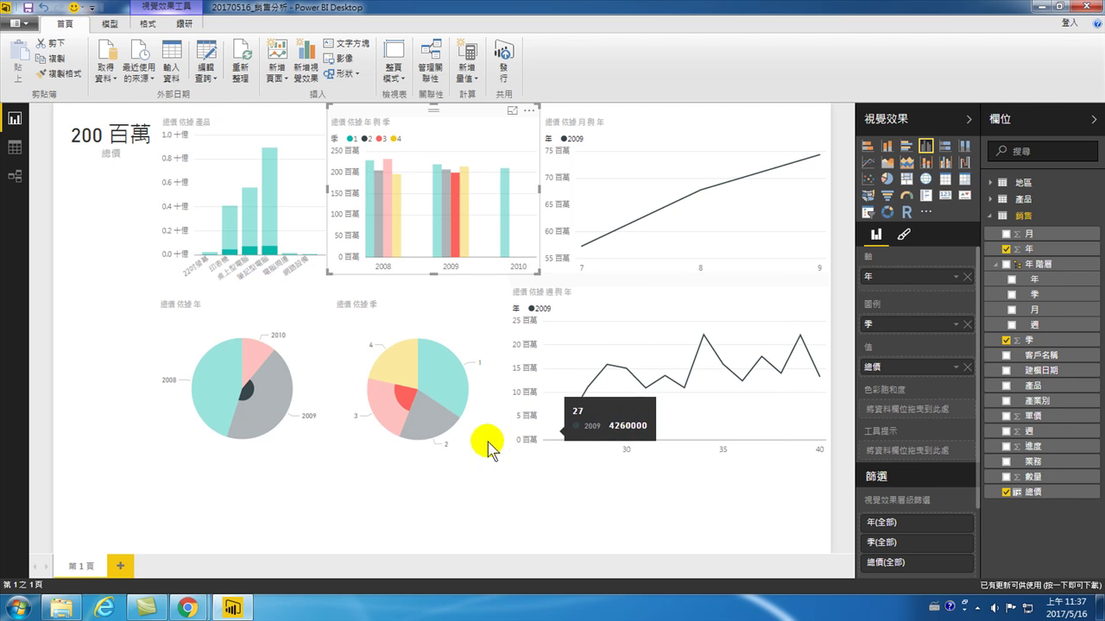
left_click(460, 475)
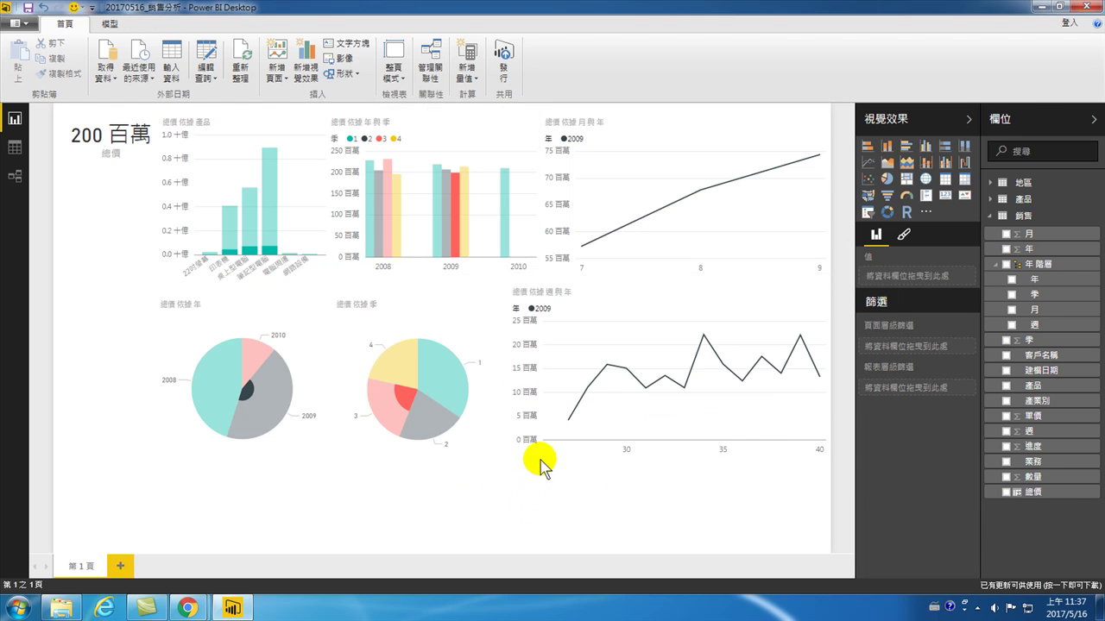
left_click(456, 216)
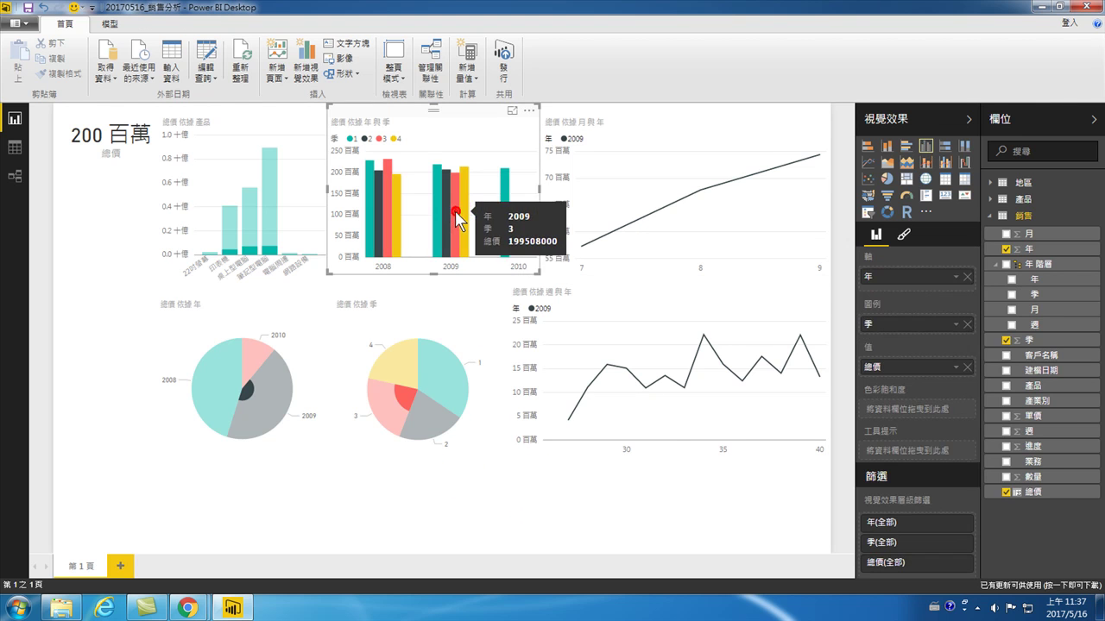